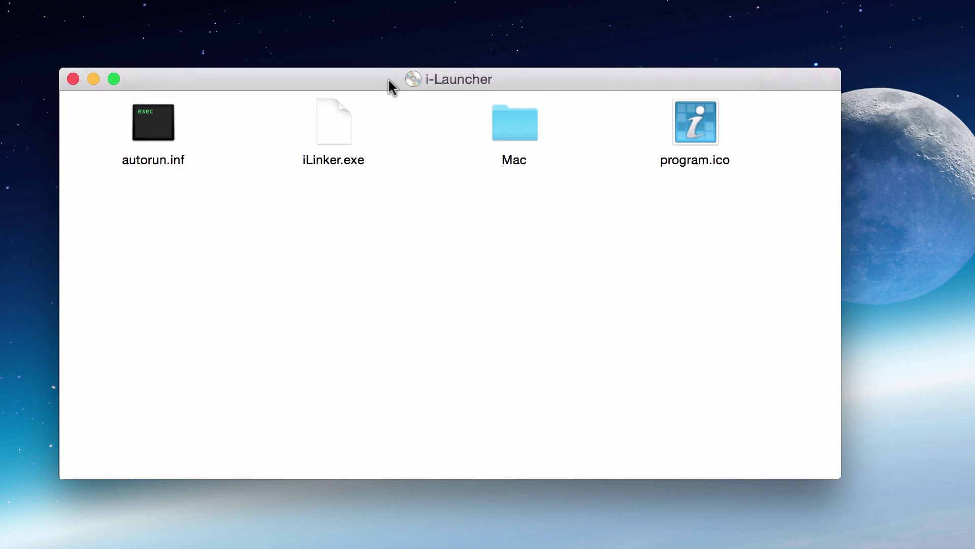
- Open the disc's Mac folder, run iLinker, and agree to install i-Launcher on the Mac
double_click(500, 135)
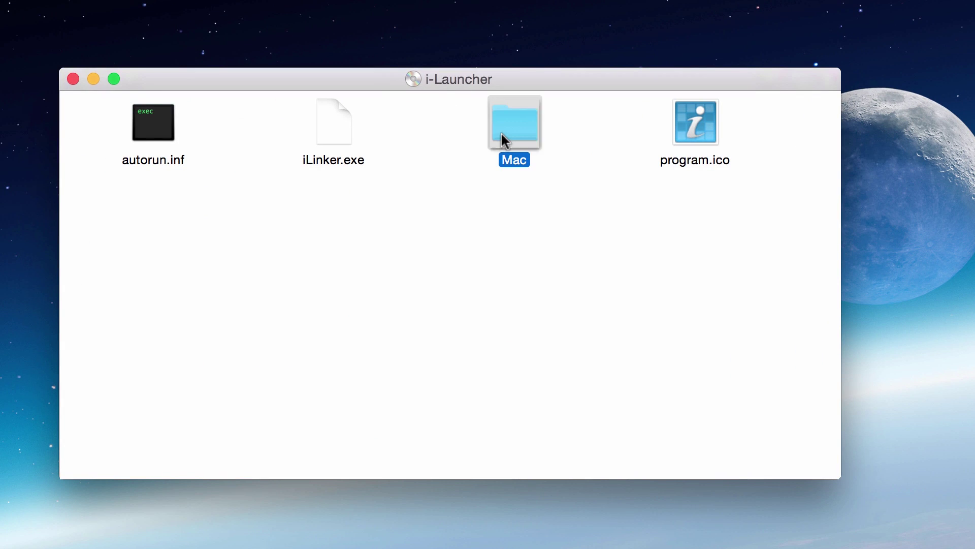
double_click(115, 155)
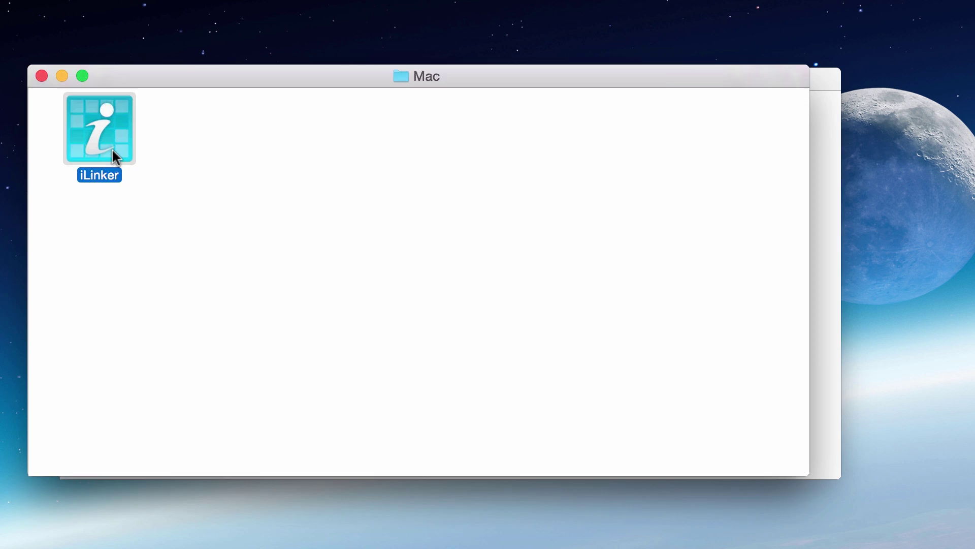
left_click(390, 163)
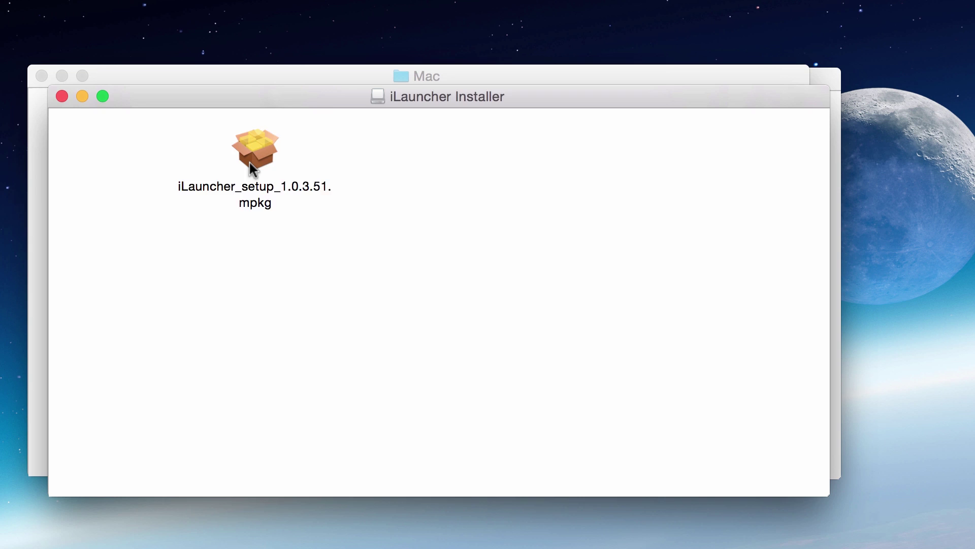
- Run iLauncher_setup_1.0.3.51.mpkg, accept license and data collection, and install on Macintosh HD with the admin password
double_click(251, 165)
left_click(672, 205)
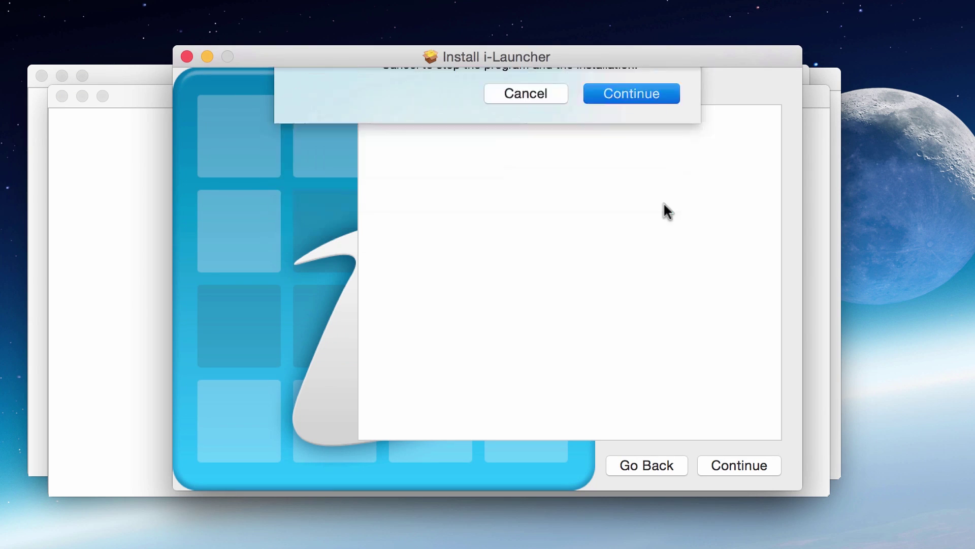
left_click(744, 467)
left_click(745, 466)
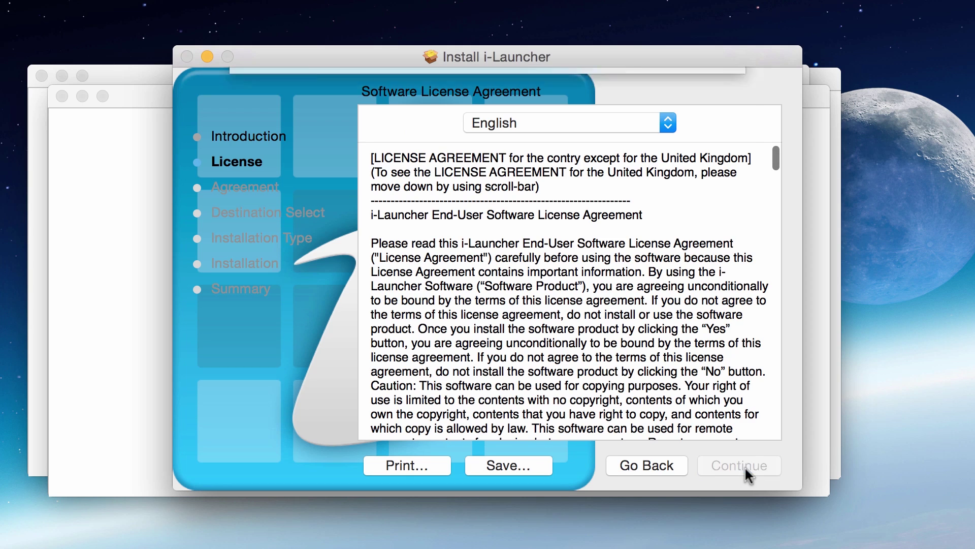
left_click(682, 225)
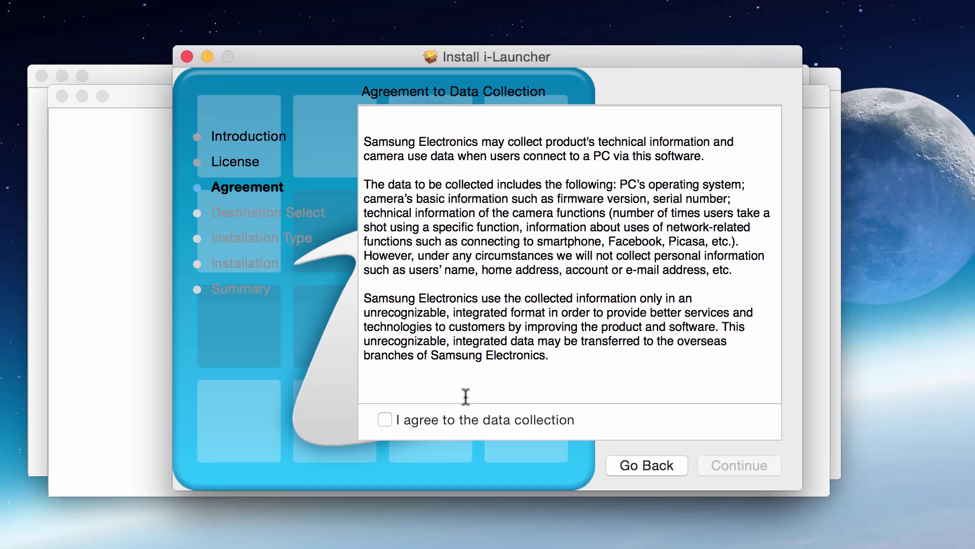
left_click(397, 425)
left_click(731, 464)
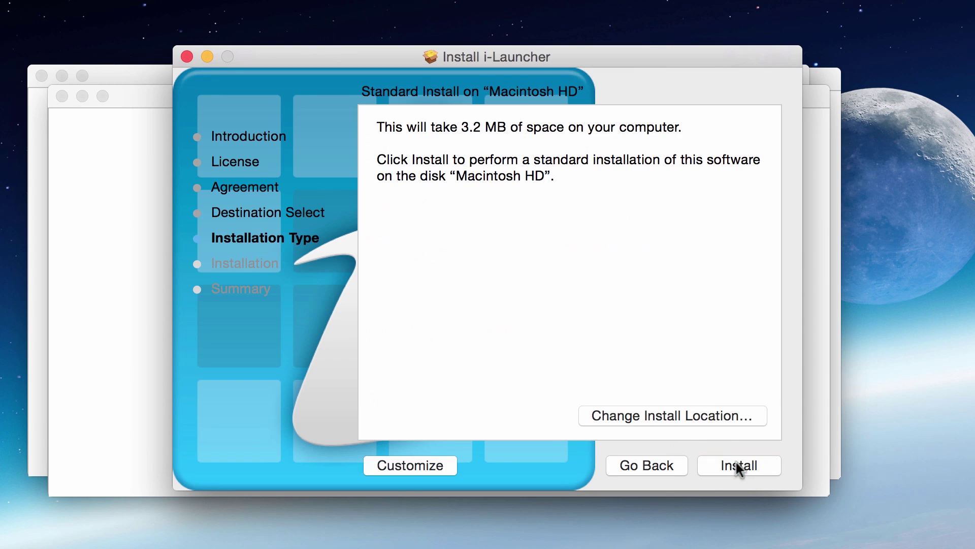
left_click(759, 474)
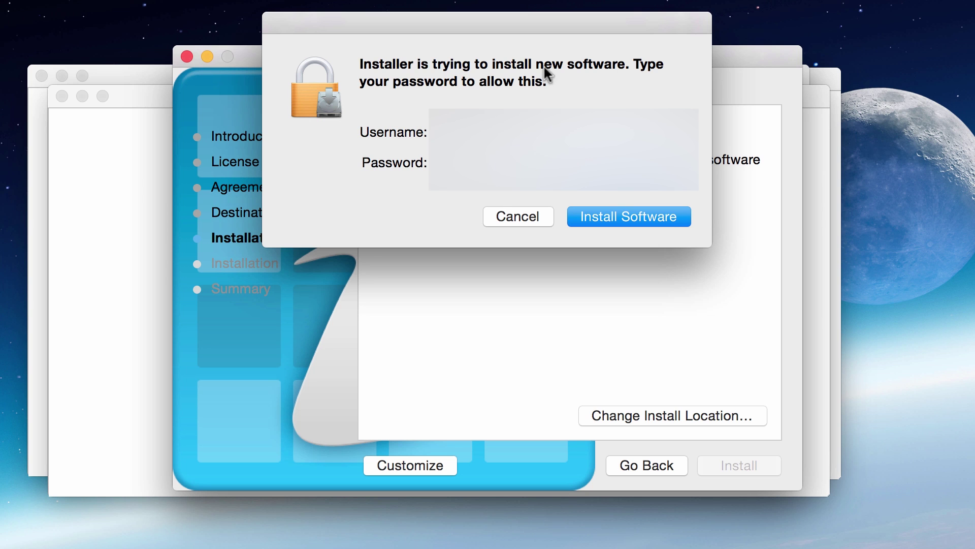
key("Return")
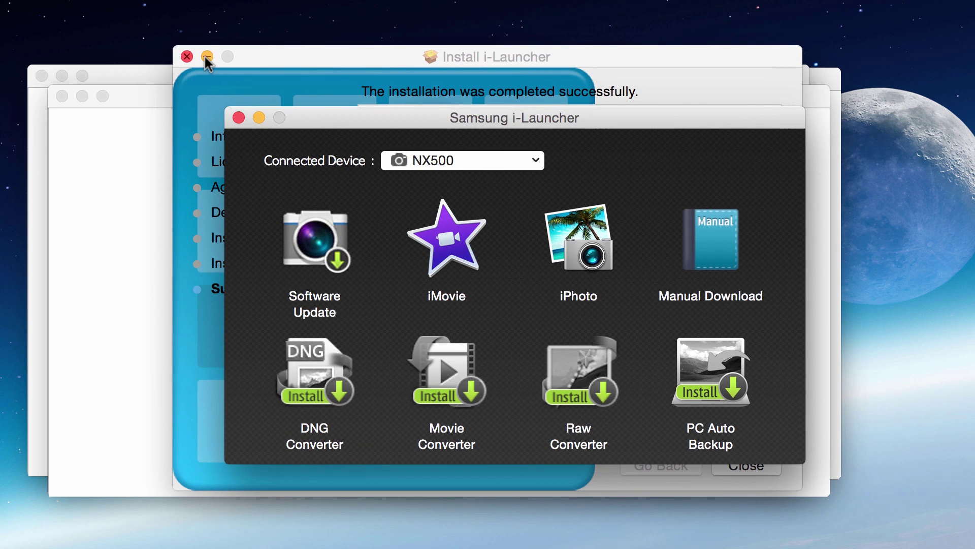
- Close the finished Installer window plus the Mac and i-Launcher disc Finder windows
left_click(187, 56)
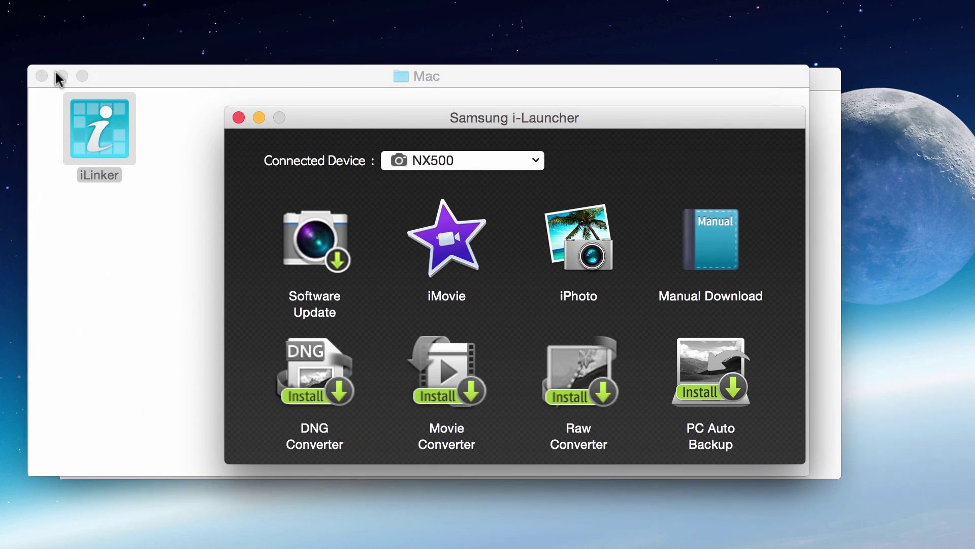
left_click(62, 76)
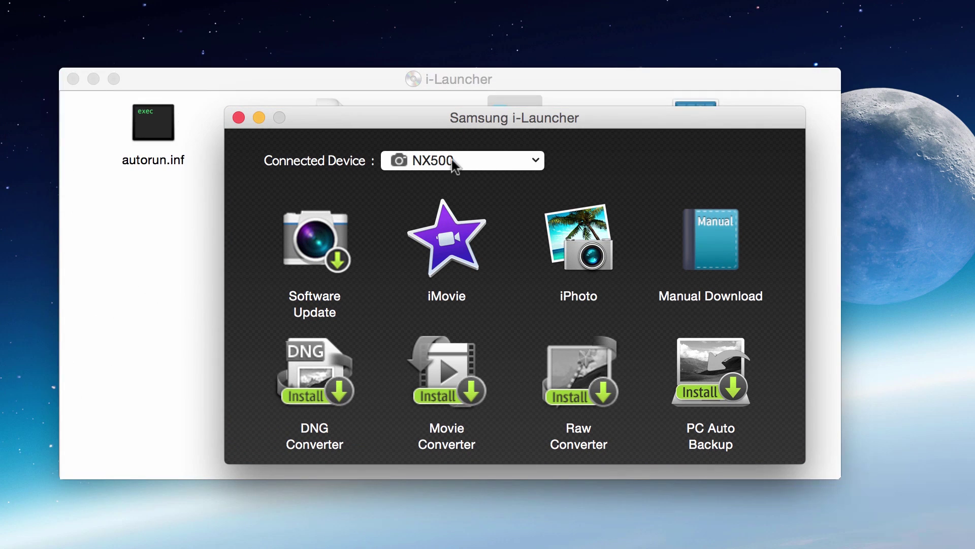
left_click(94, 79)
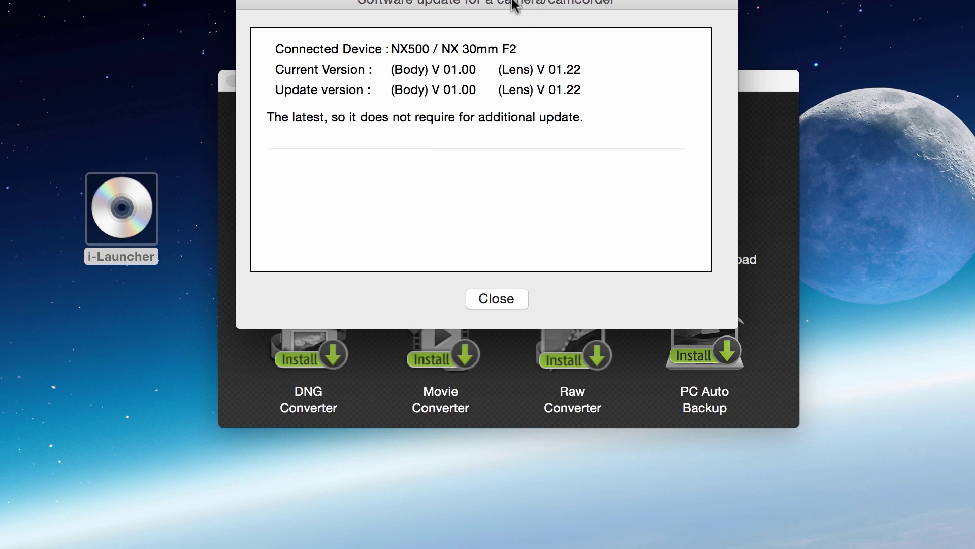
- Move the firmware report (body V 01.00, lens V 01.22, no update needed) aside, then close it
left_click_drag(515, 9, 549, 91)
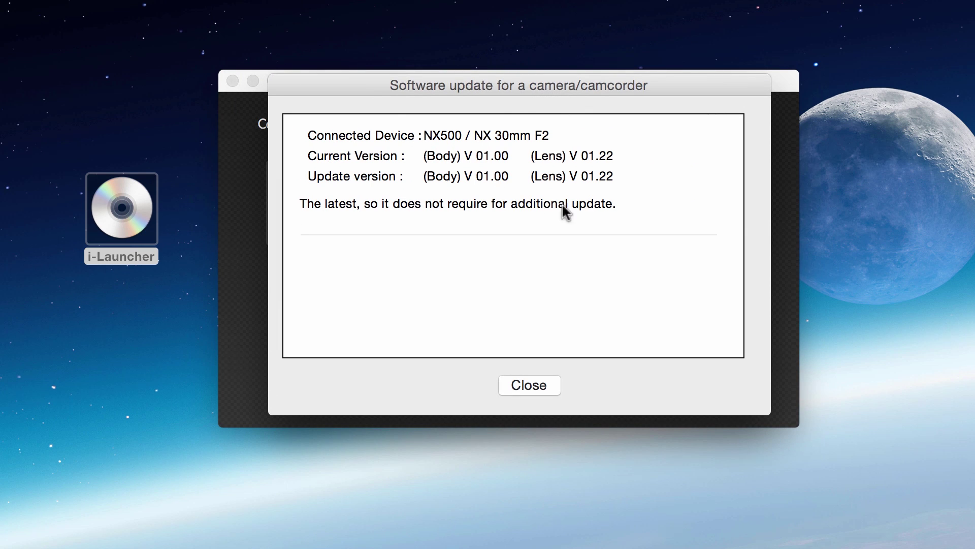
left_click(548, 386)
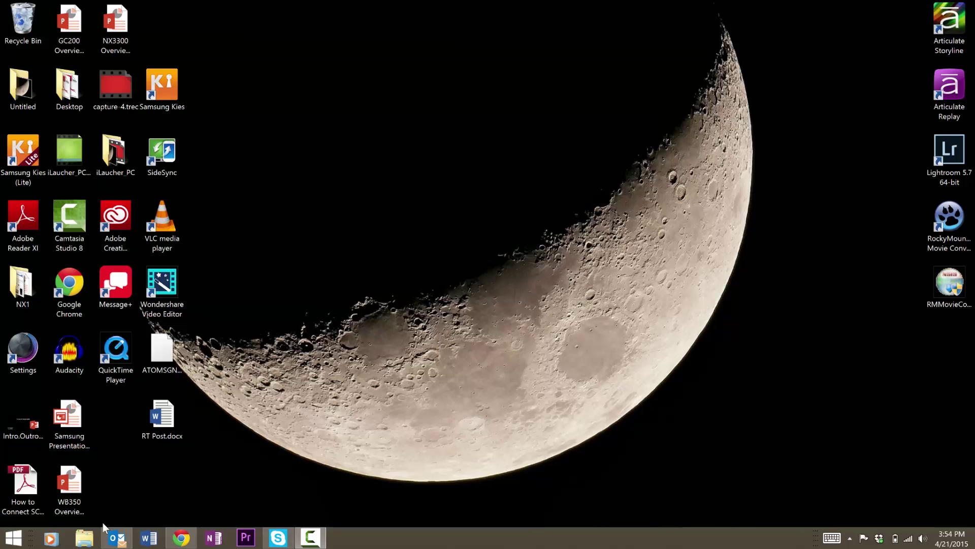
- Open CD Drive (D:) i-Launcher in File Explorer and select iLinker.exe
left_click(87, 540)
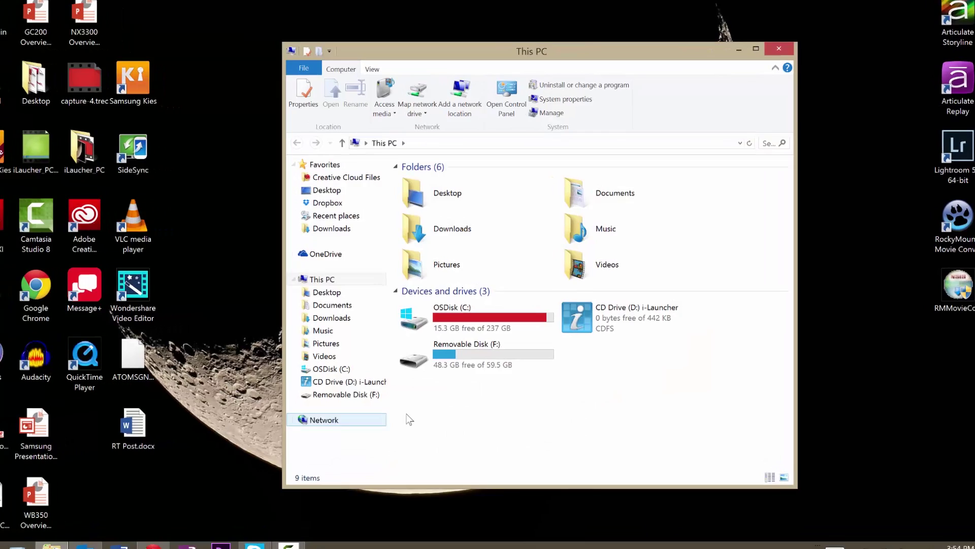
left_click(651, 325)
double_click(615, 348)
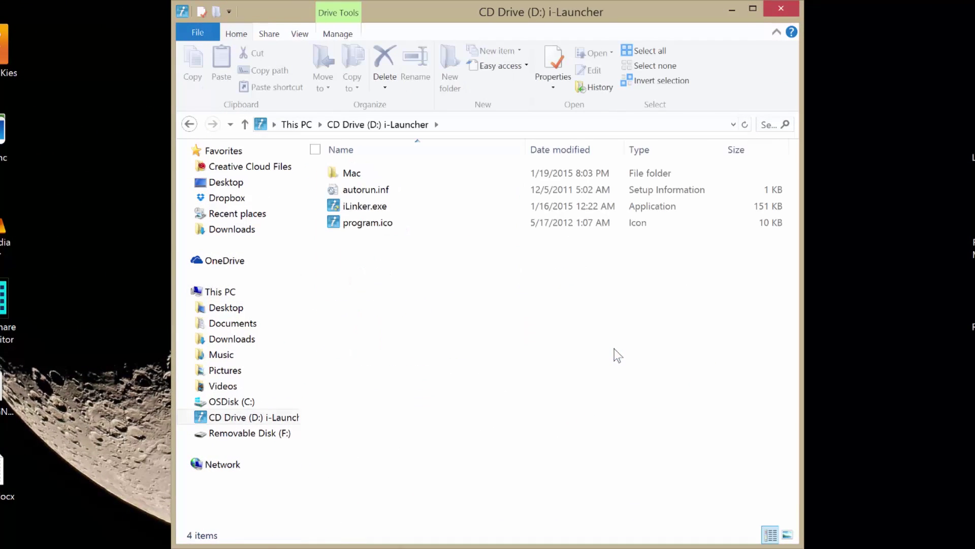
left_click(367, 213)
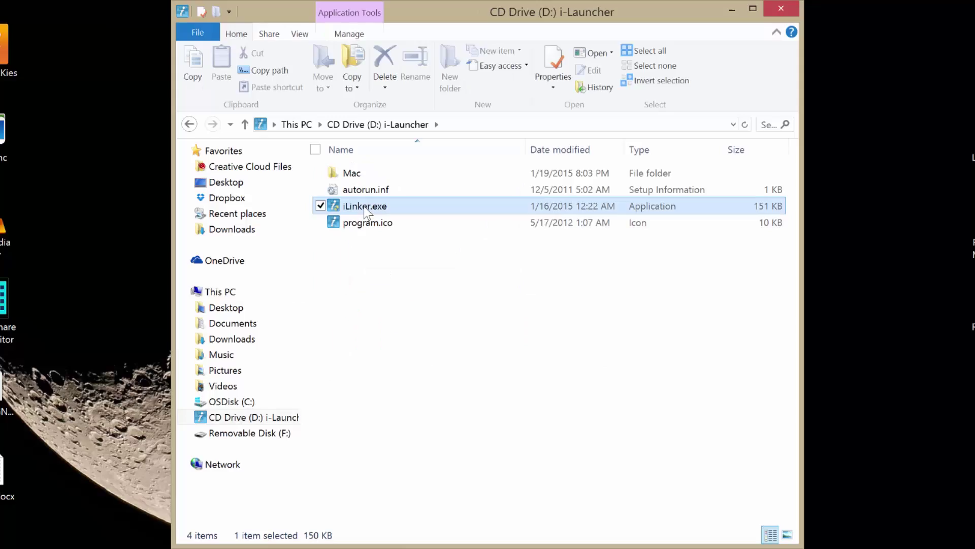
- Run iLinker.exe and install i-Launcher 1.1.0.37, accepting the license and data collection, then finish setup
double_click(368, 213)
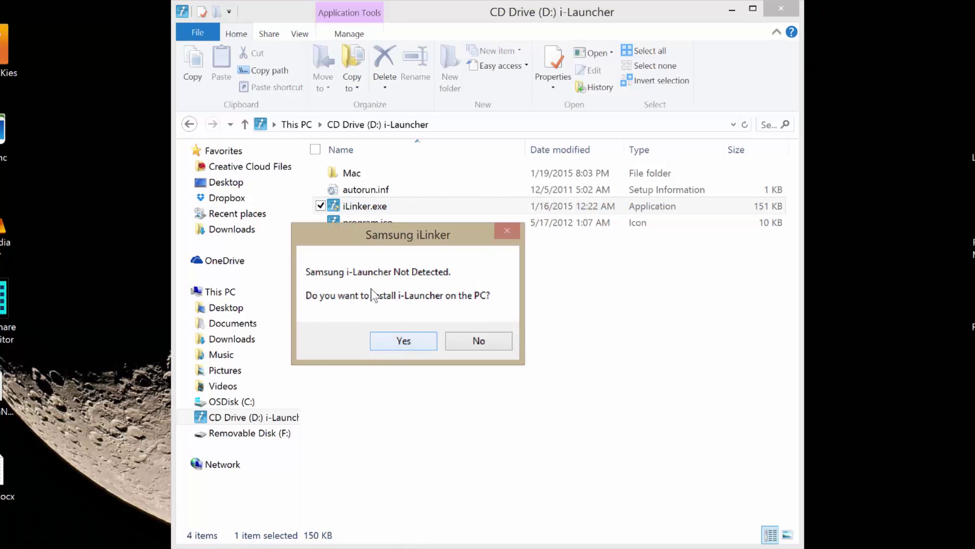
left_click(412, 339)
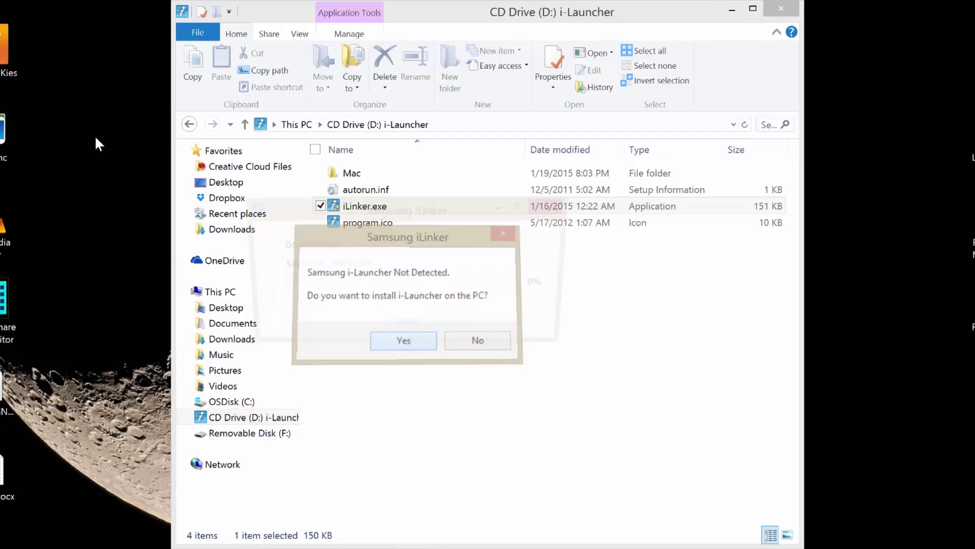
left_click(782, 8)
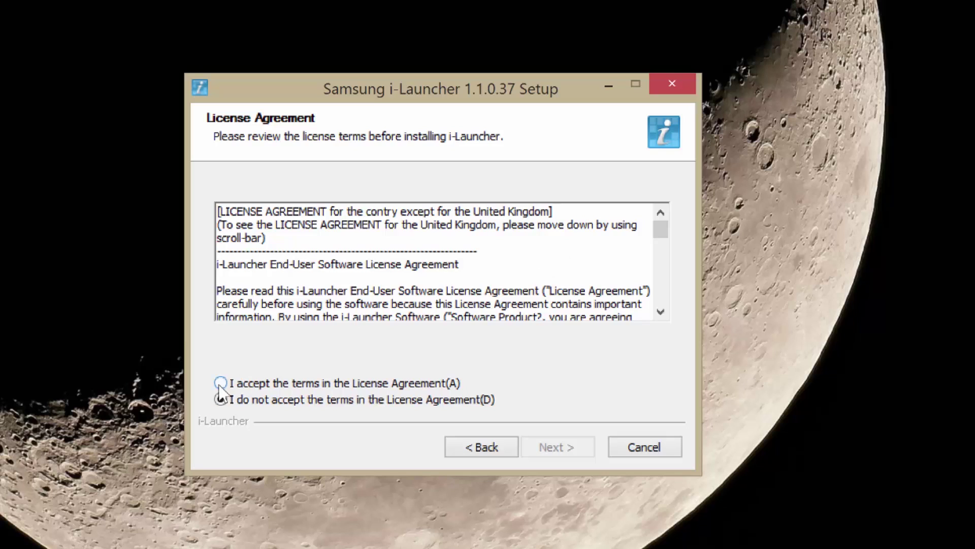
left_click(220, 383)
left_click(581, 457)
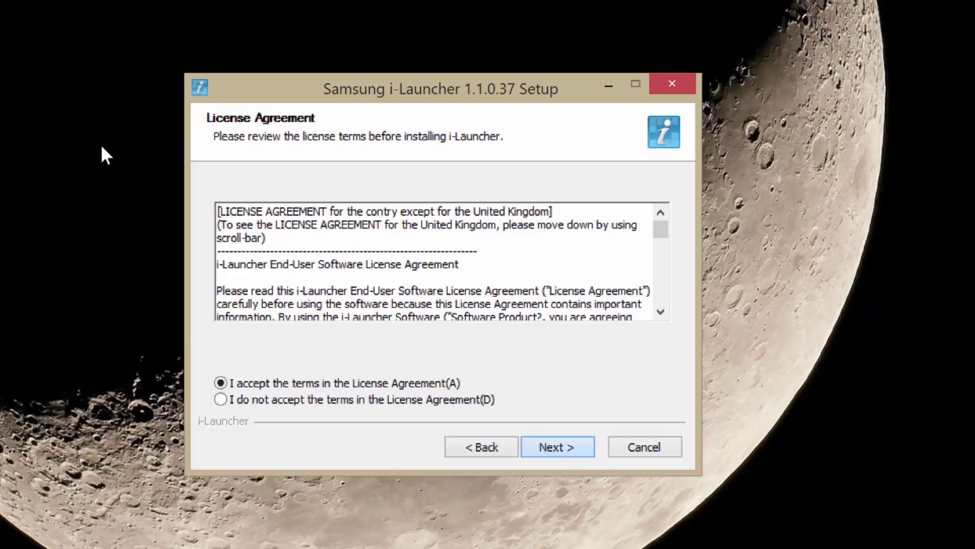
left_click(581, 457)
key("Return")
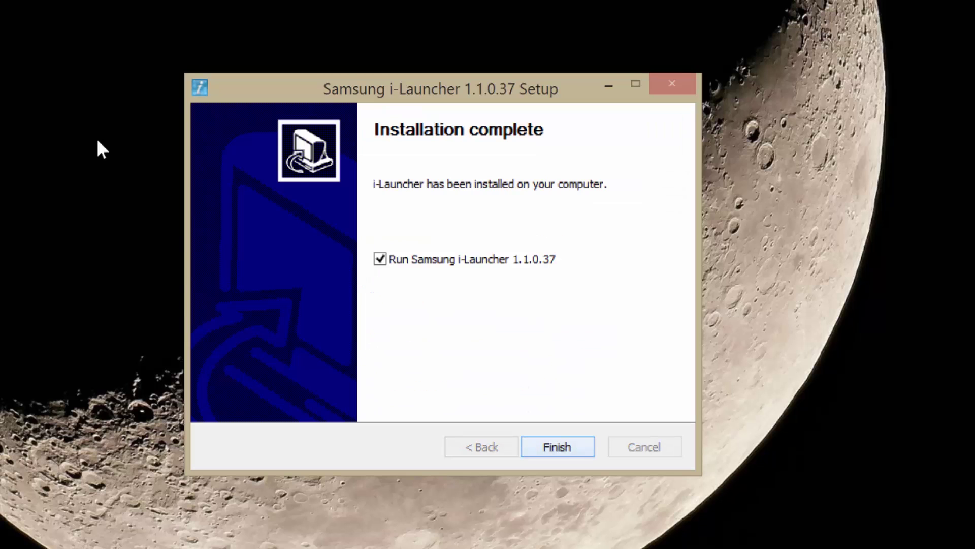
left_click(564, 449)
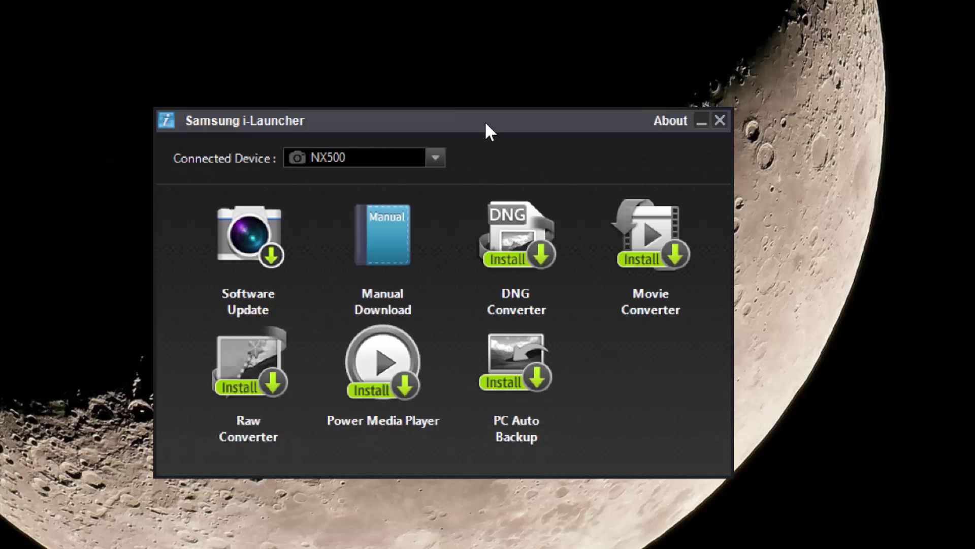
- Run Software Update, confirm NX500 body V 01.00 and lens V 01.22 are current, and close the report
left_click(249, 236)
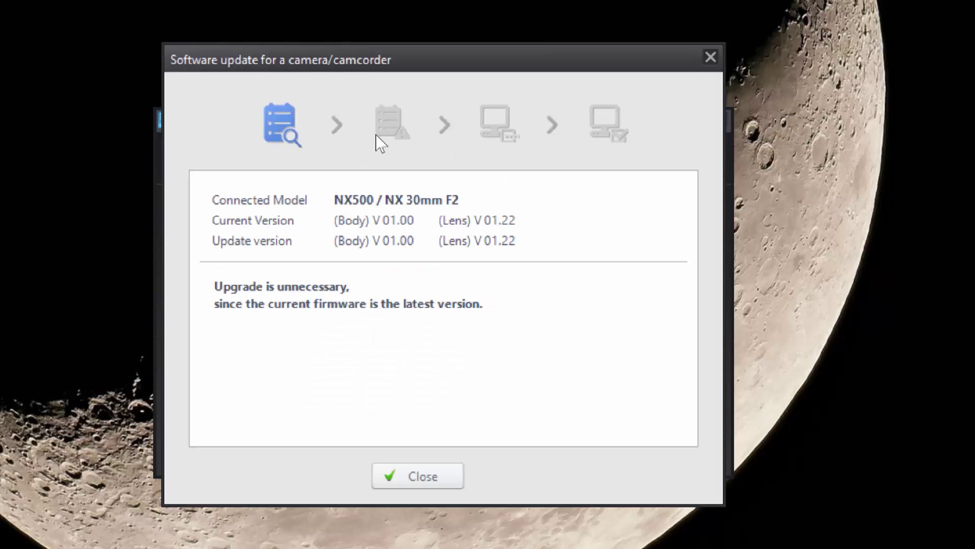
left_click(414, 476)
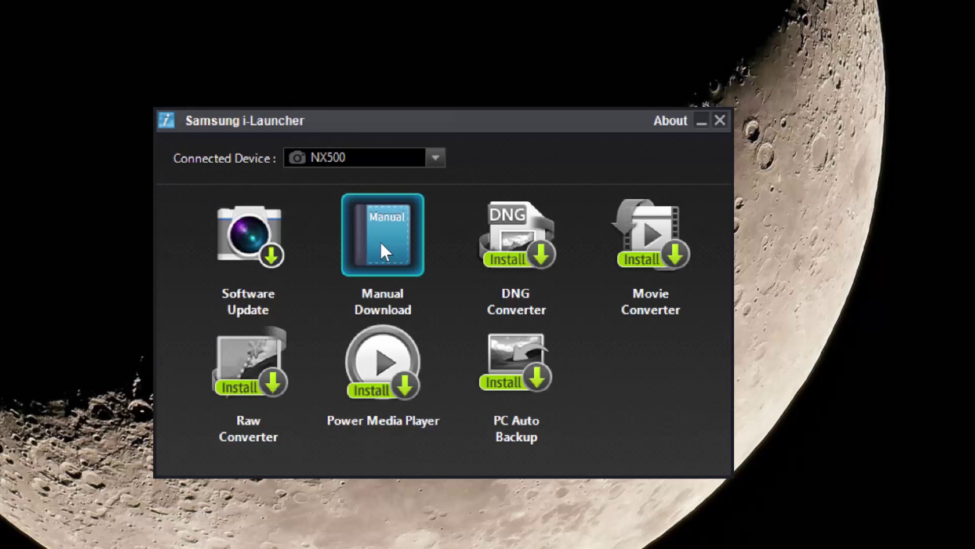